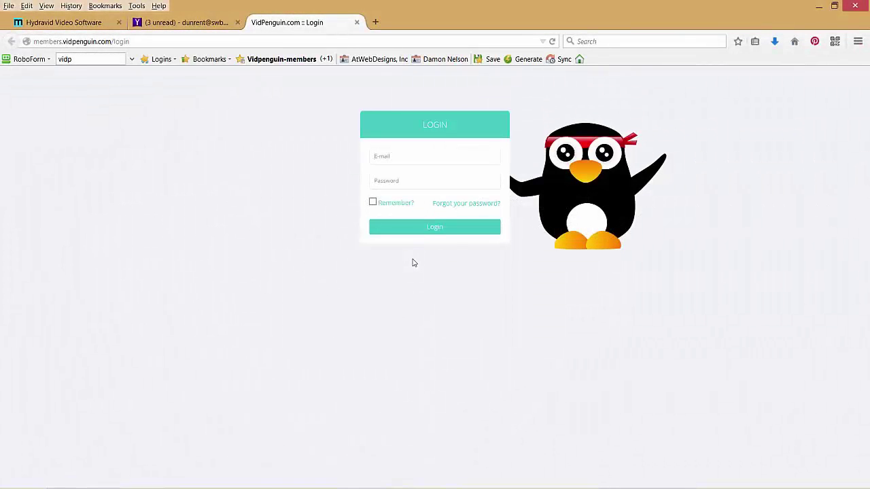
Go from the VidPenguin Dashboard to the Ping page with its empty Youtube URL field.
{"action": "type", "text": "dashboard"}
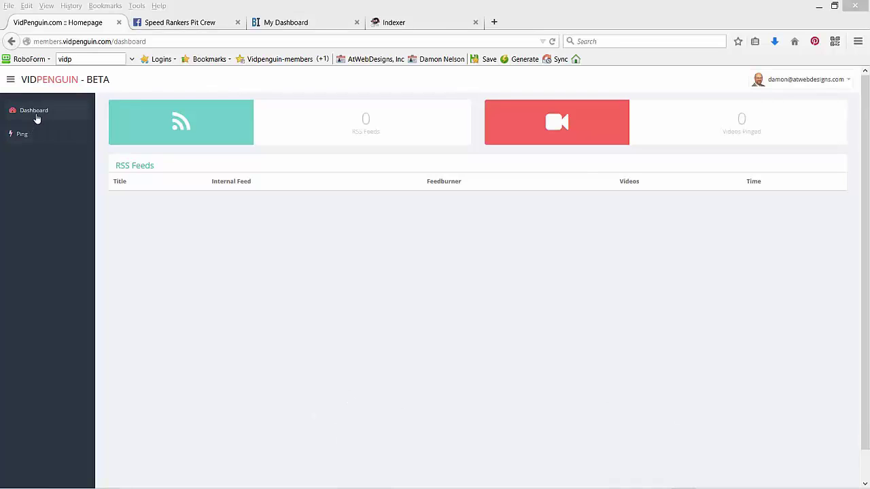
{"action": "left_click", "coordinate": [37, 116]}
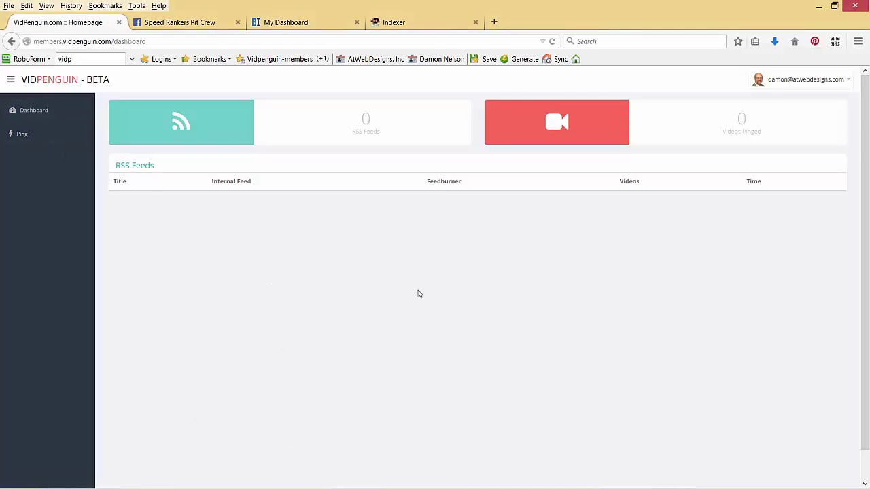
{"action": "left_click", "coordinate": [22, 137]}
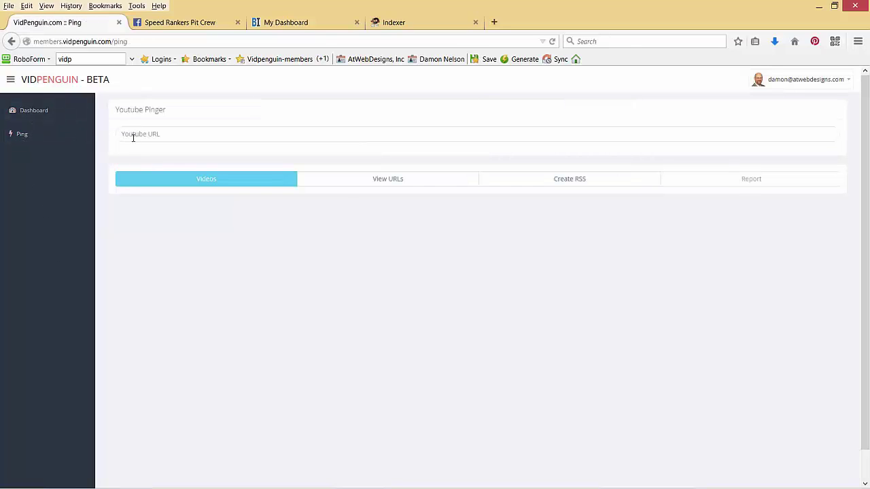
Switch to the Lighthouse Restaurant Review YouTube tab and copy its full web address.
{"action": "left_click", "coordinate": [173, 24]}
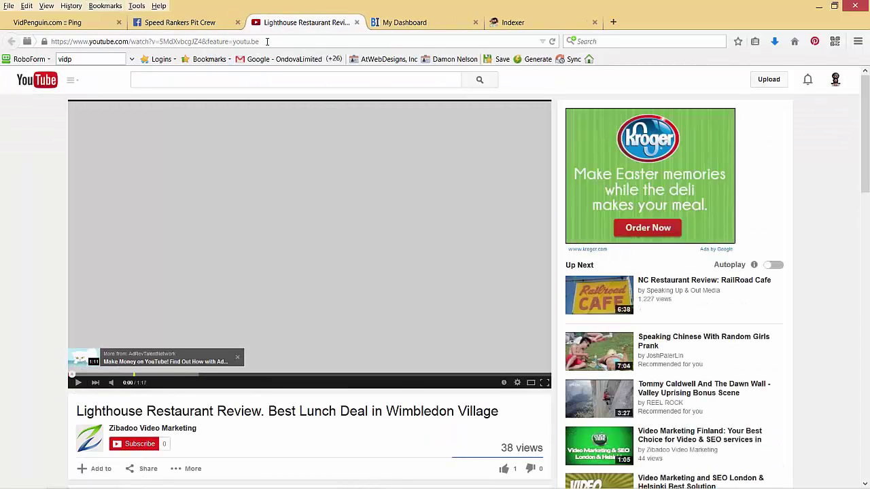
{"action": "left_click", "coordinate": [267, 42]}
{"action": "key", "text": "ctrl+c"}
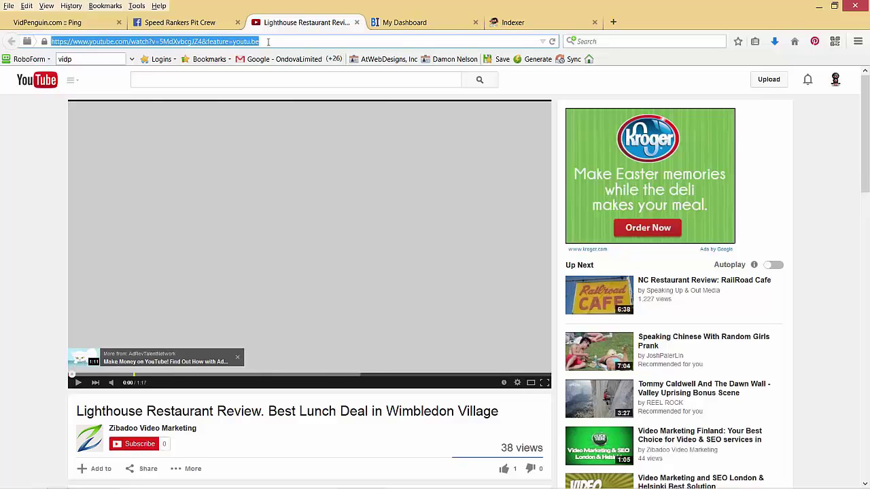
Paste the Lighthouse Restaurant Review video address into VidPenguin's Youtube URL field and submit it.
{"action": "left_click", "coordinate": [67, 24]}
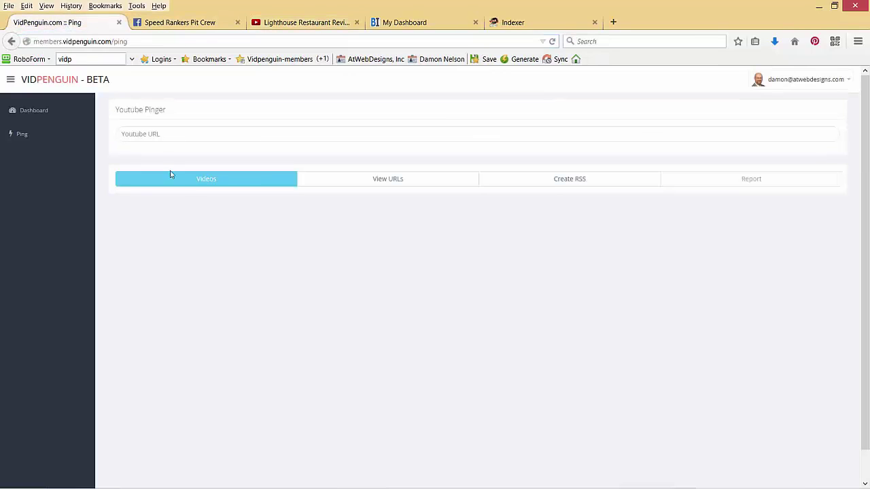
{"action": "left_click", "coordinate": [146, 134]}
{"action": "key", "text": "ctrl+v"}
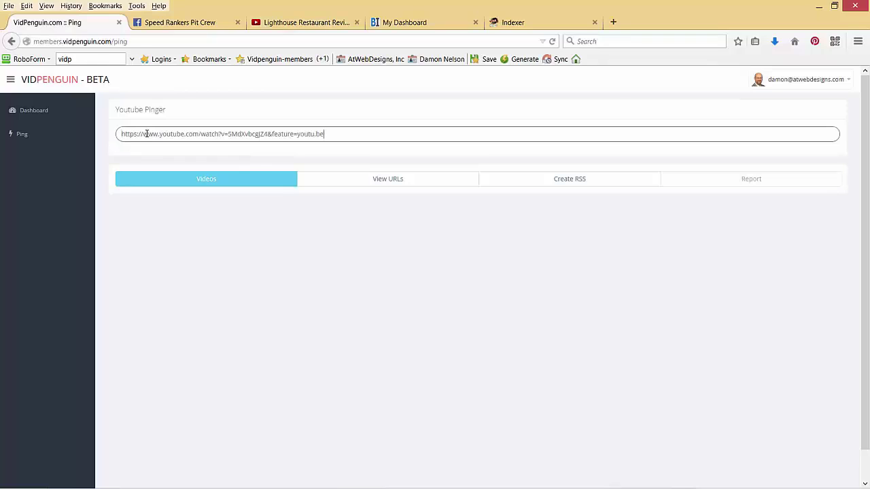
{"action": "key", "text": "Return"}
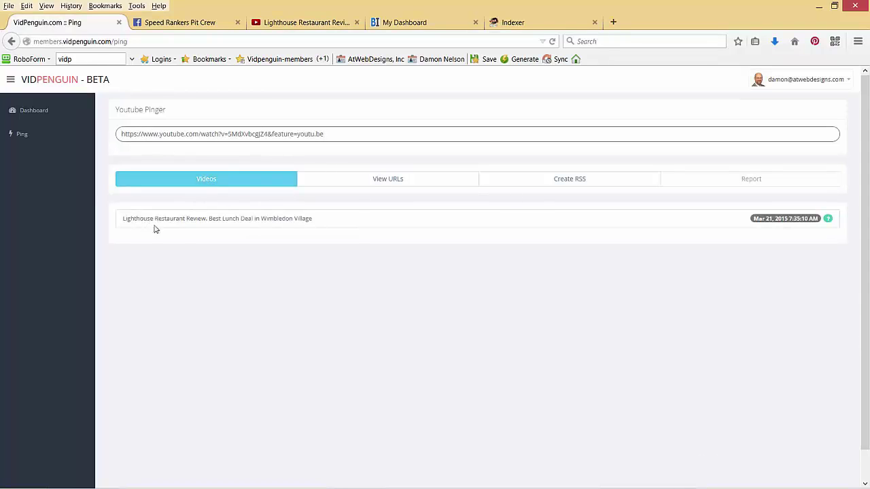
Show the URL variations with all twelve formats enabled, displayed as full rows.
{"action": "left_click", "coordinate": [401, 182]}
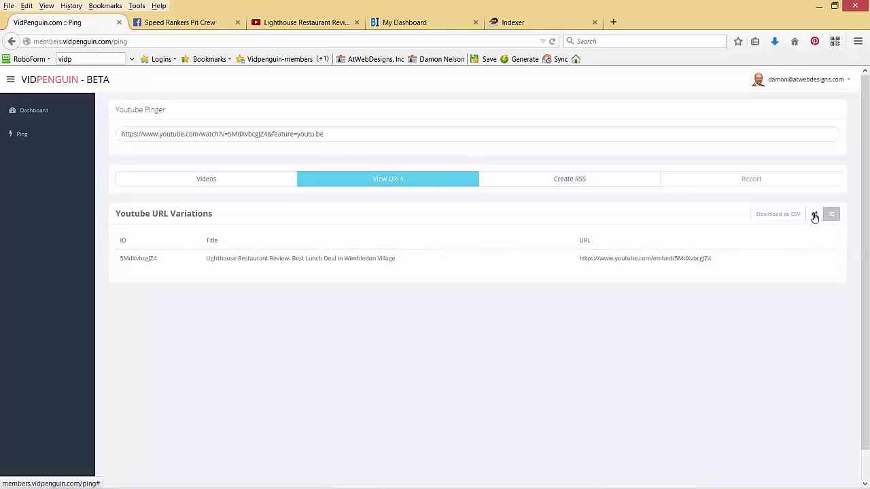
{"action": "left_click", "coordinate": [815, 216]}
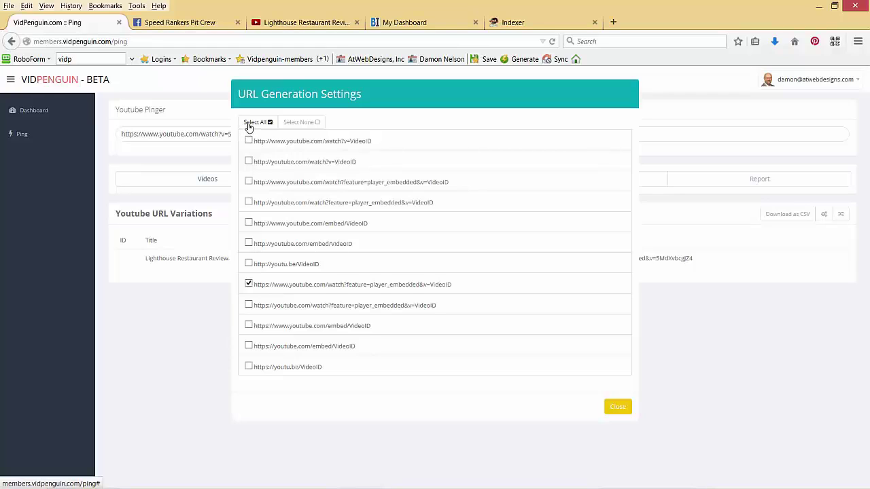
{"action": "left_click", "coordinate": [249, 127]}
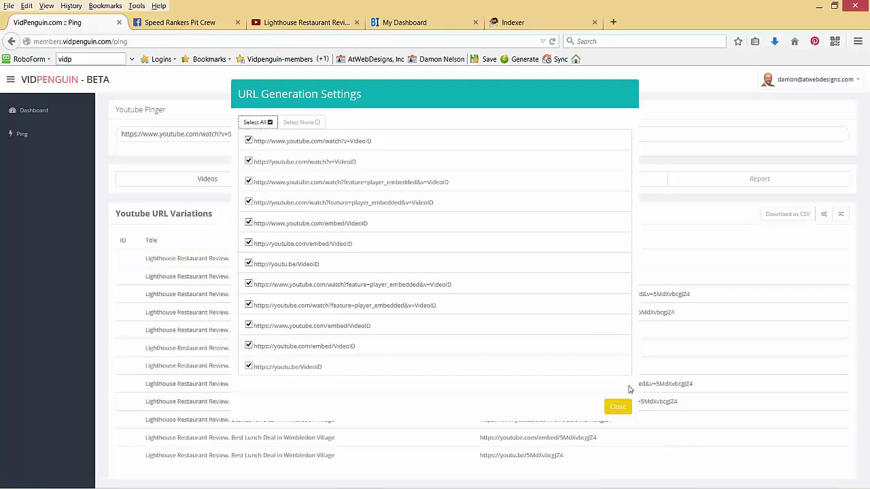
{"action": "left_click", "coordinate": [621, 409]}
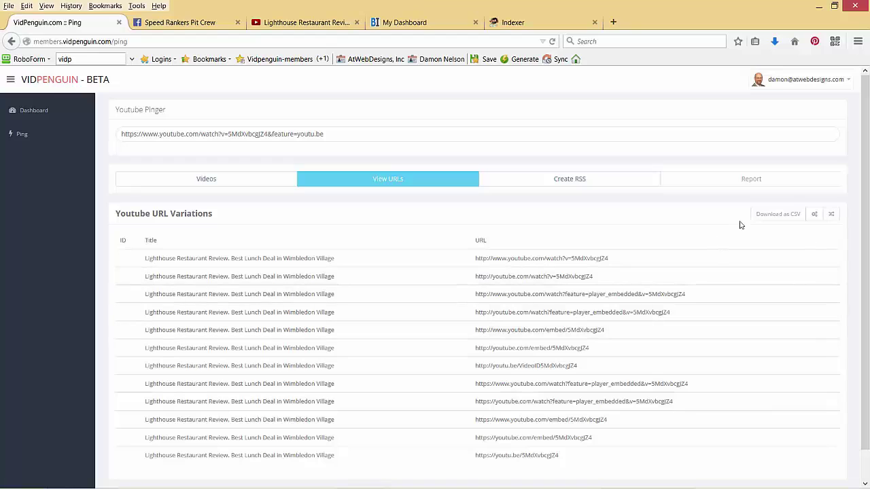
{"action": "left_click", "coordinate": [834, 214]}
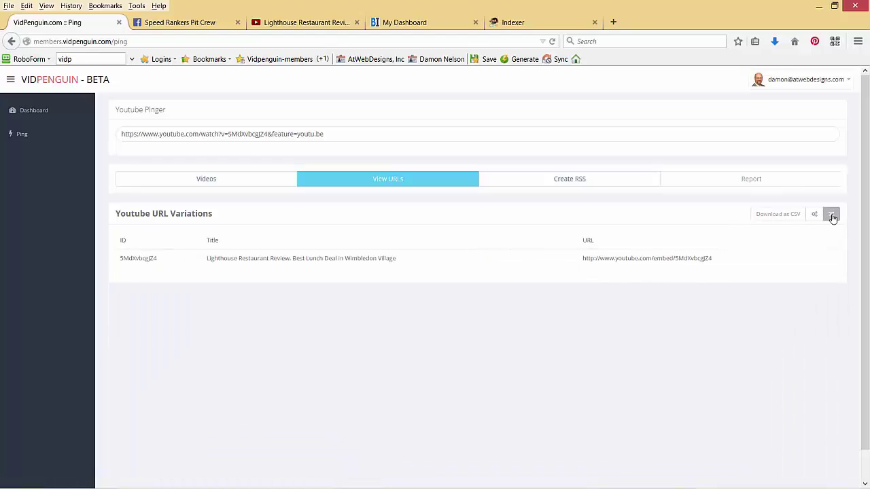
{"action": "left_click", "coordinate": [833, 216]}
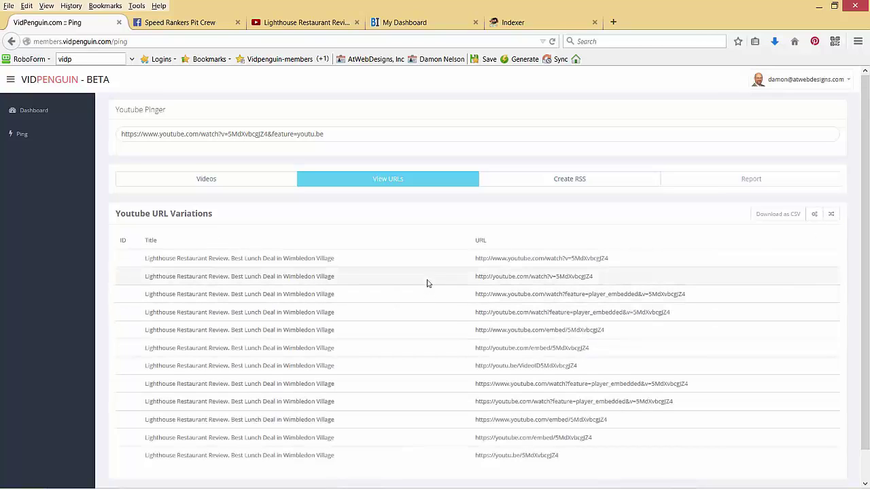
Download the variations as youtube_ping_urls.csv, set to open with Microsoft Excel.
{"action": "left_click", "coordinate": [787, 216]}
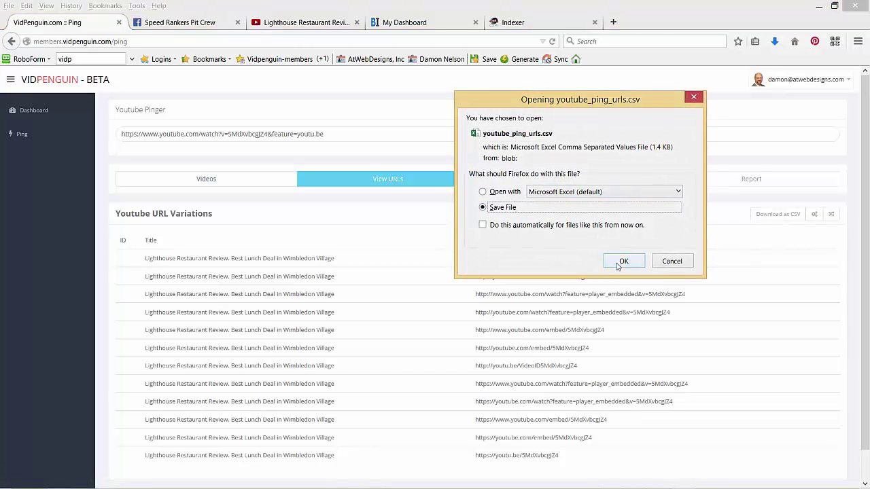
{"action": "left_click", "coordinate": [483, 192]}
Open youtube_ping_urls.csv in Excel, widen column C and copy URLs C1:C12.
{"action": "left_click", "coordinate": [625, 262]}
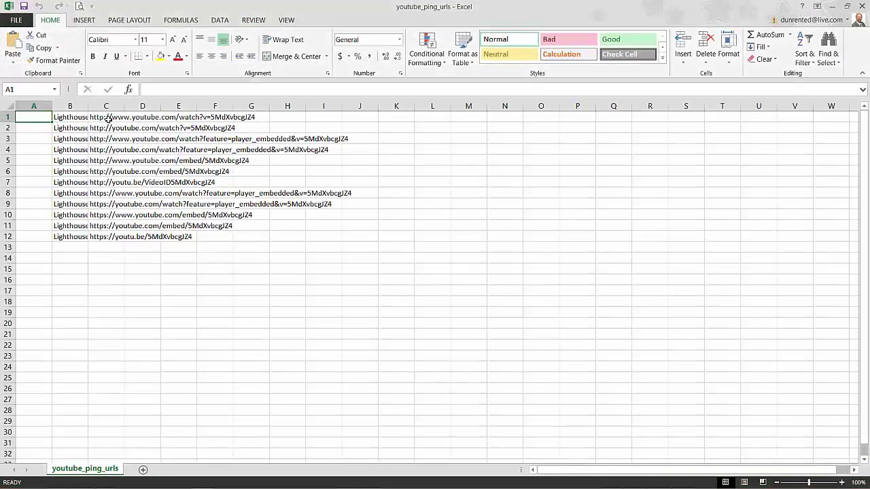
{"action": "left_click", "coordinate": [833, 6]}
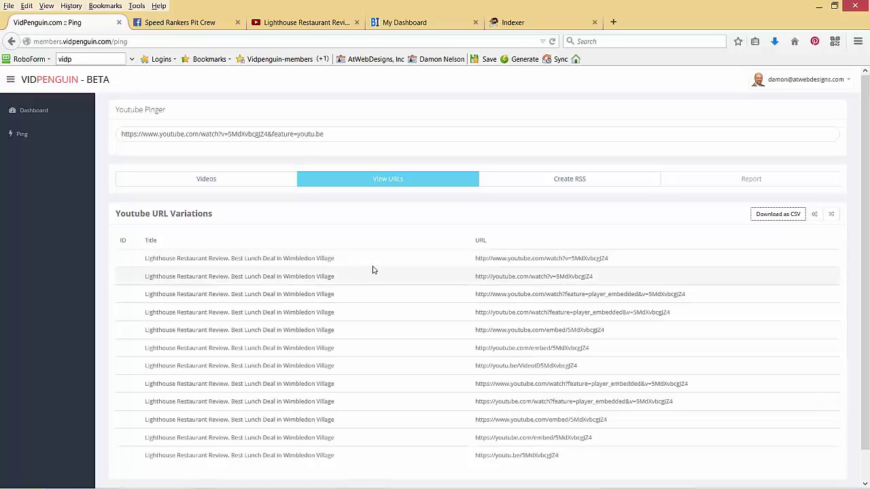
{"action": "mouse_move", "coordinate": [610, 483]}
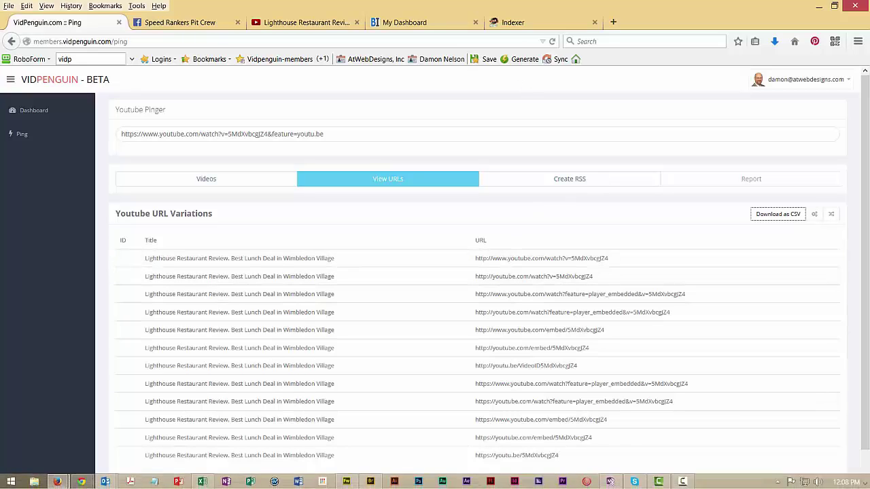
{"action": "left_click", "coordinate": [201, 481]}
{"action": "left_click", "coordinate": [107, 118]}
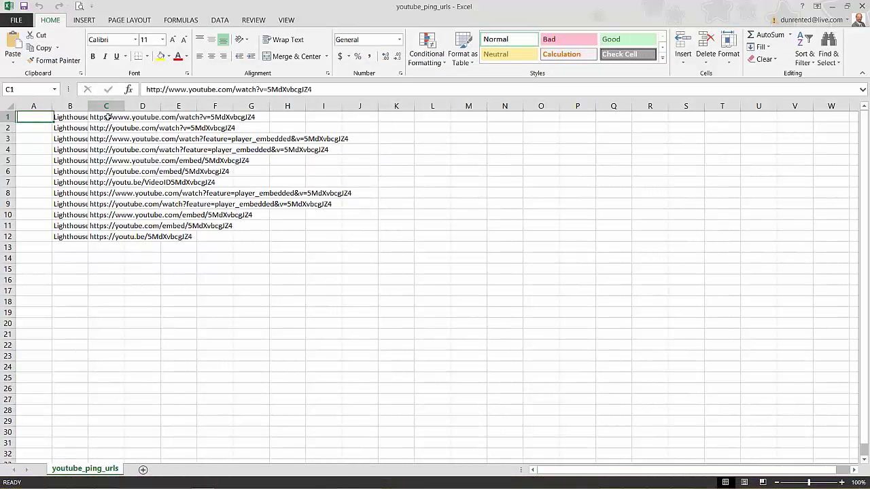
{"action": "left_click_drag", "start_coordinate": [124, 107], "coordinate": [187, 107]}
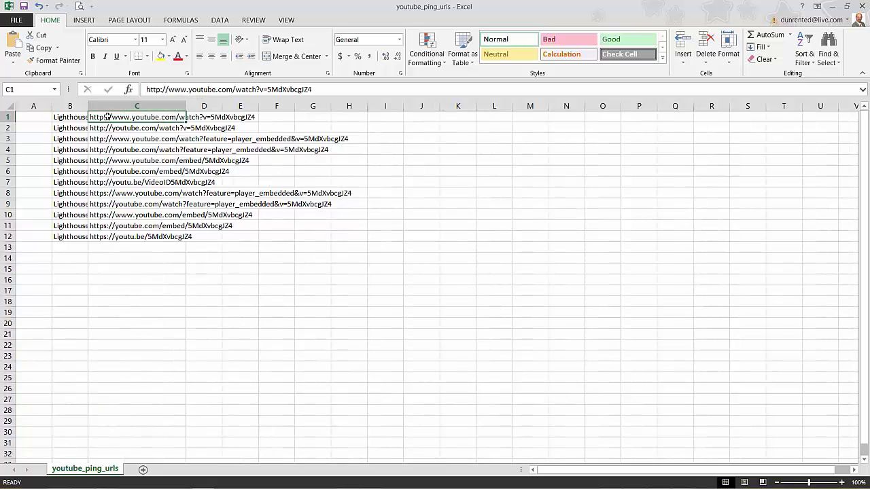
{"action": "left_click_drag", "start_coordinate": [109, 119], "coordinate": [107, 236]}
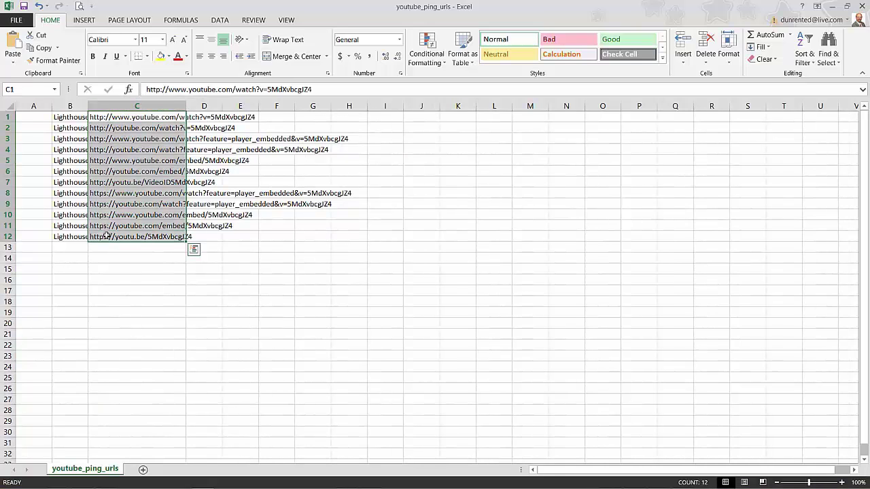
{"action": "key", "text": "ctrl+c"}
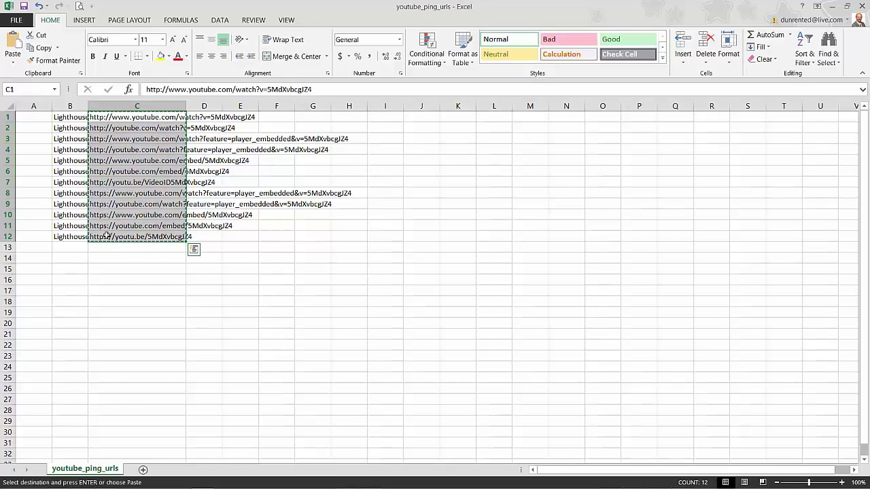
Paste the twelve URLs into the BacklinksIndexer and Crazy Indexer boxes, then return to VidPenguin.
{"action": "key", "text": "alt+Tab"}
{"action": "left_click", "coordinate": [284, 59]}
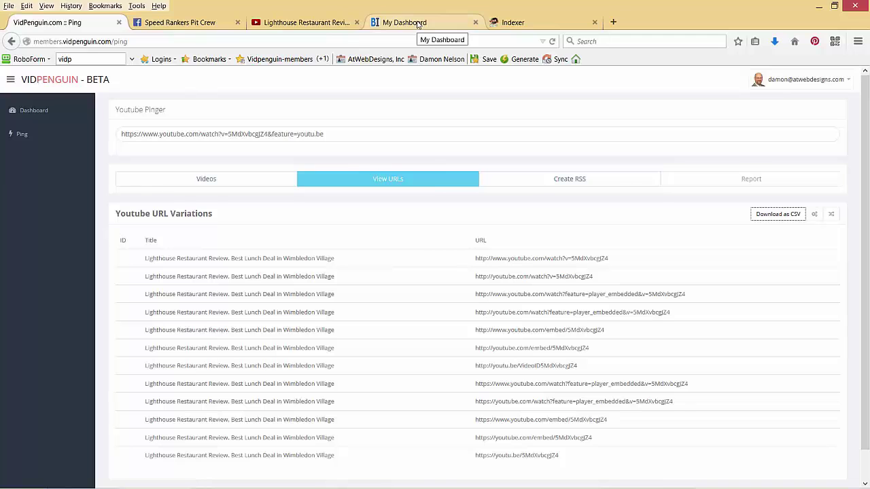
{"action": "left_click", "coordinate": [418, 25]}
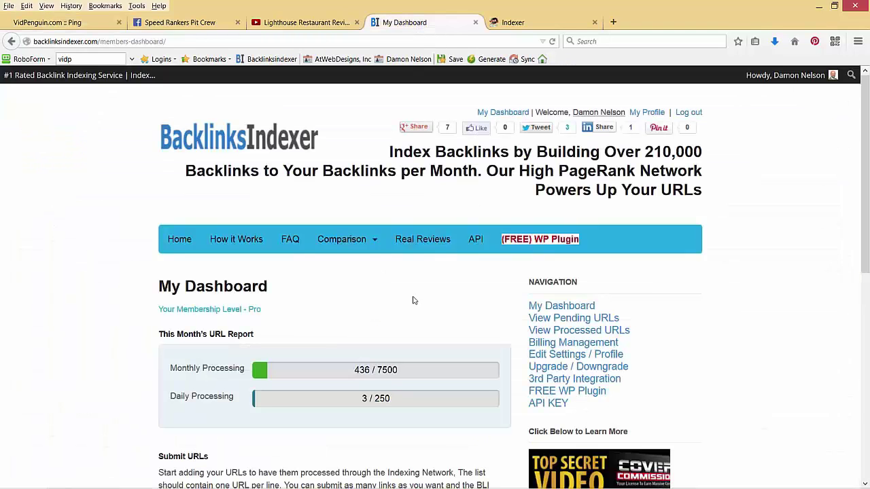
{"action": "scroll", "coordinate": [412, 301], "scroll_direction": "down", "scroll_amount": 4}
{"action": "key", "text": "ctrl+v"}
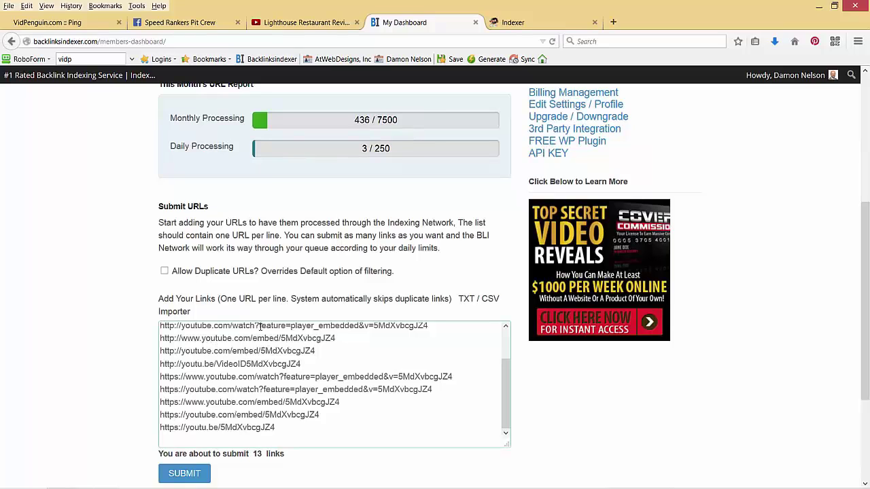
{"action": "left_click", "coordinate": [511, 25]}
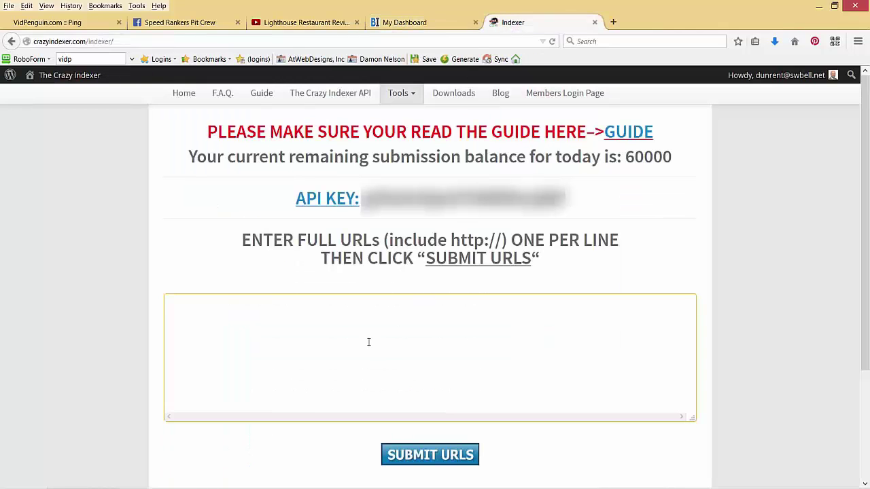
{"action": "key", "text": "ctrl+v"}
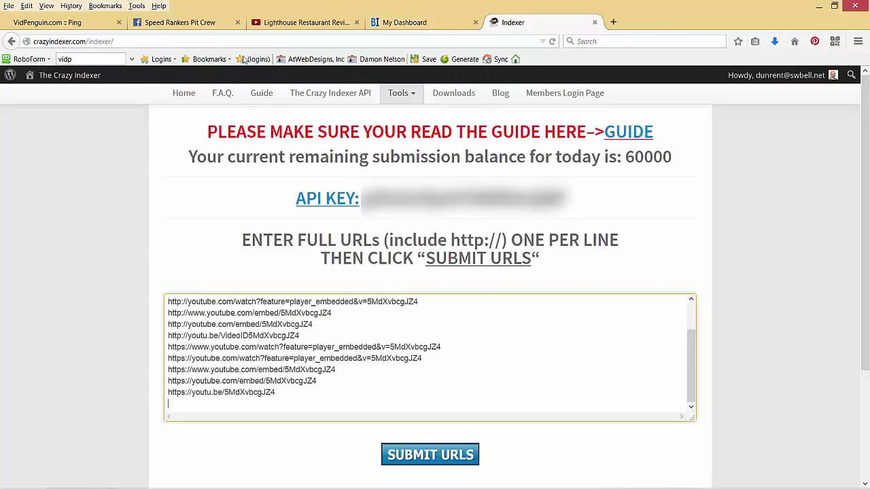
{"action": "left_click", "coordinate": [71, 22]}
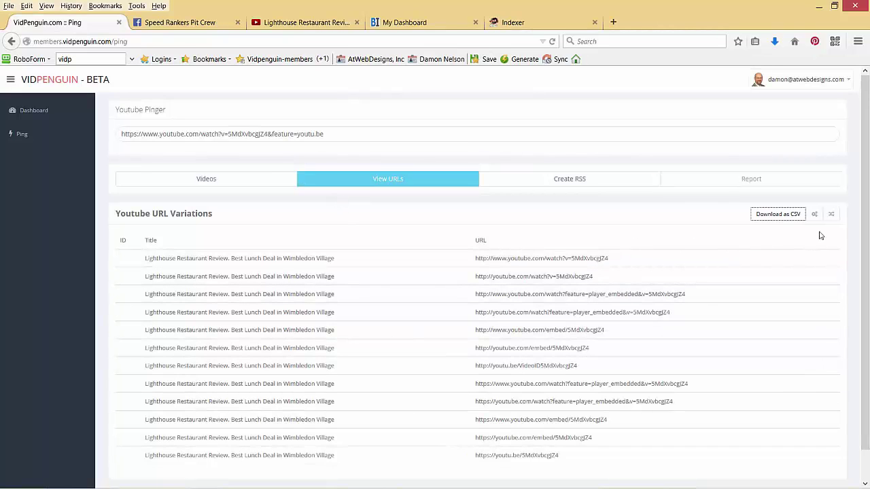
{"action": "left_click", "coordinate": [589, 183]}
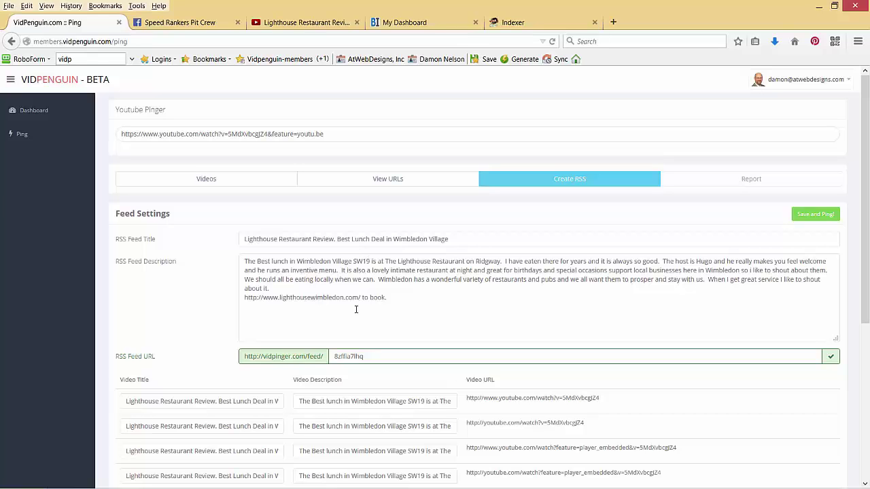
{"action": "scroll", "coordinate": [355, 309], "scroll_direction": "down", "scroll_amount": 3}
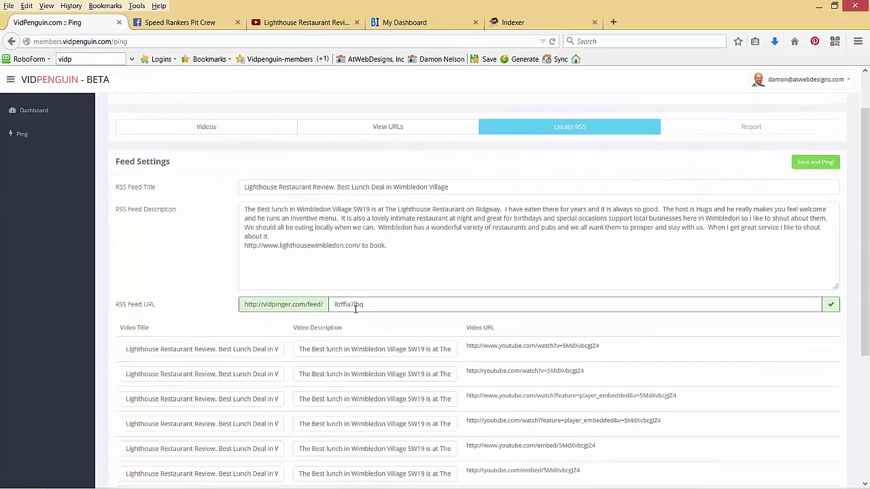
{"action": "scroll", "coordinate": [355, 314], "scroll_direction": "down", "scroll_amount": 1}
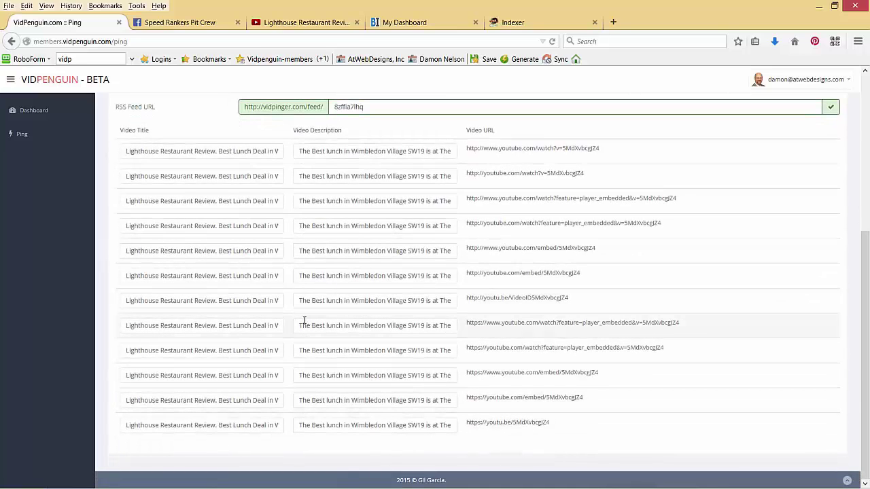
{"action": "scroll", "coordinate": [462, 217], "scroll_direction": "up", "scroll_amount": 2}
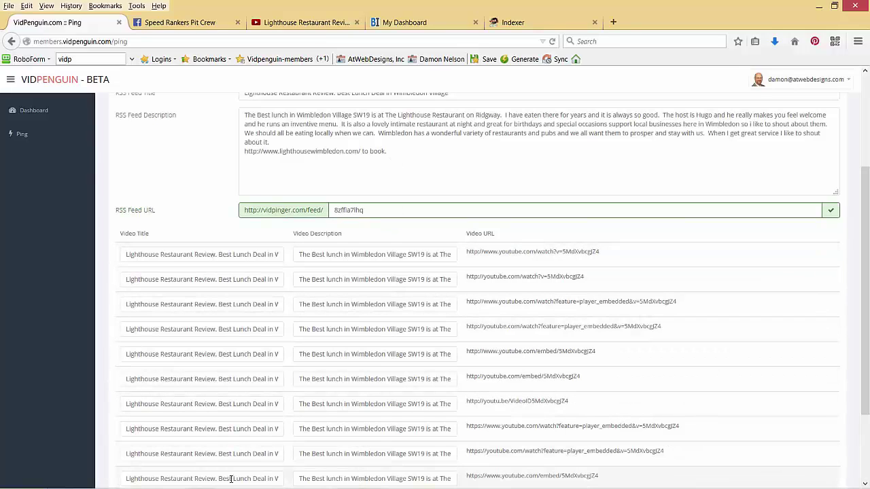
{"action": "scroll", "coordinate": [520, 254], "scroll_direction": "down", "scroll_amount": 1}
{"action": "scroll", "coordinate": [520, 253], "scroll_direction": "down", "scroll_amount": 2}
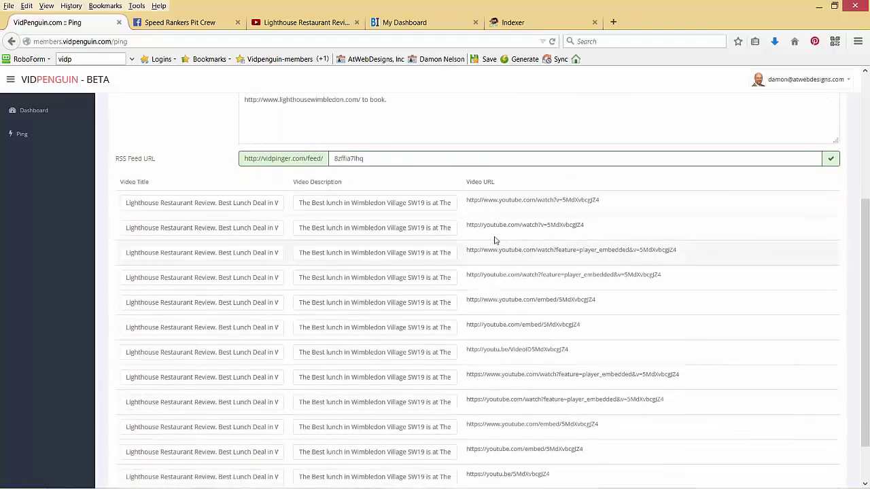
{"action": "scroll", "coordinate": [521, 225], "scroll_direction": "down", "scroll_amount": 1}
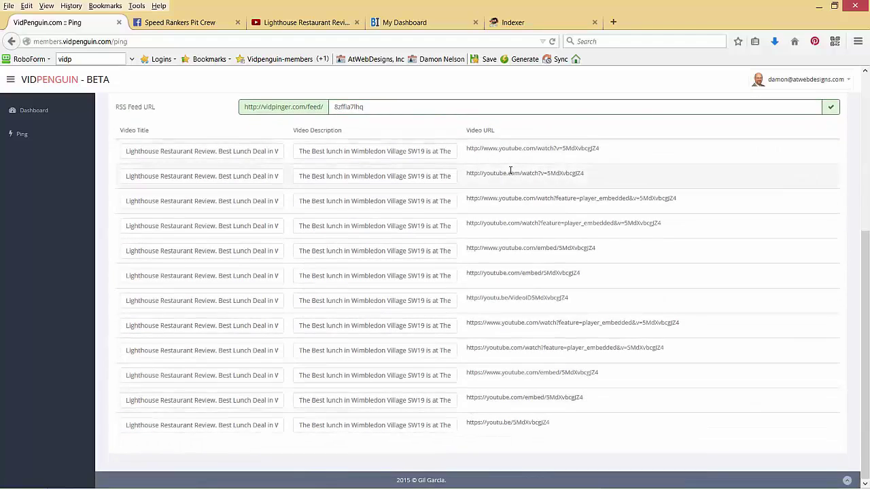
{"action": "scroll", "coordinate": [442, 223], "scroll_direction": "up", "scroll_amount": 2}
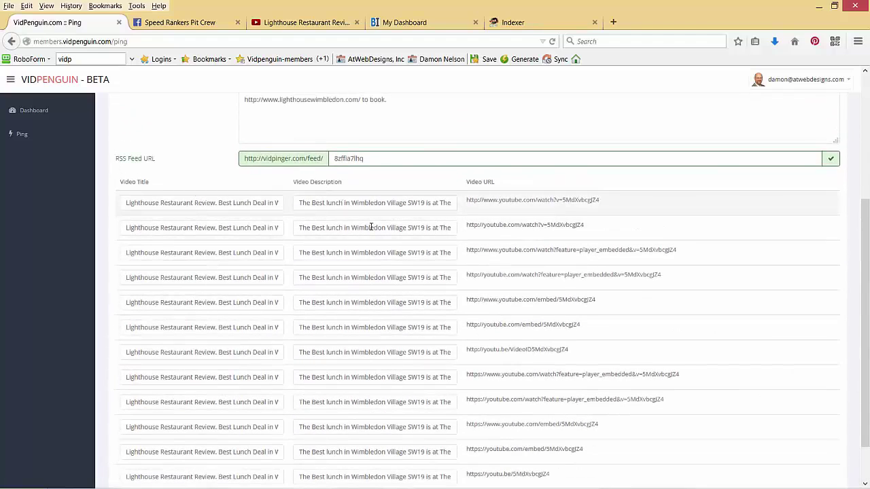
{"action": "scroll", "coordinate": [541, 259], "scroll_direction": "up", "scroll_amount": 3}
{"action": "scroll", "coordinate": [540, 259], "scroll_direction": "up", "scroll_amount": 1}
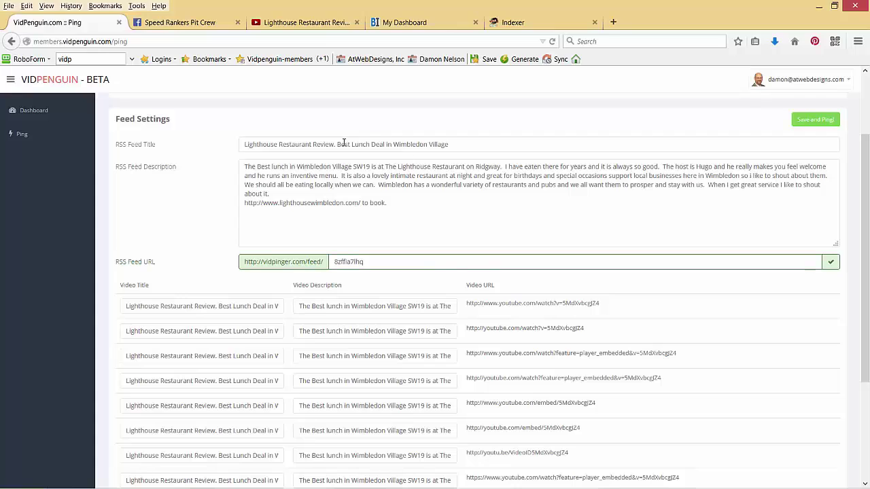
Trim 'Best Lunch Deal in Wimbledon Village' from the RSS Feed Title and copy the remainder.
{"action": "left_click_drag", "start_coordinate": [337, 144], "coordinate": [484, 138]}
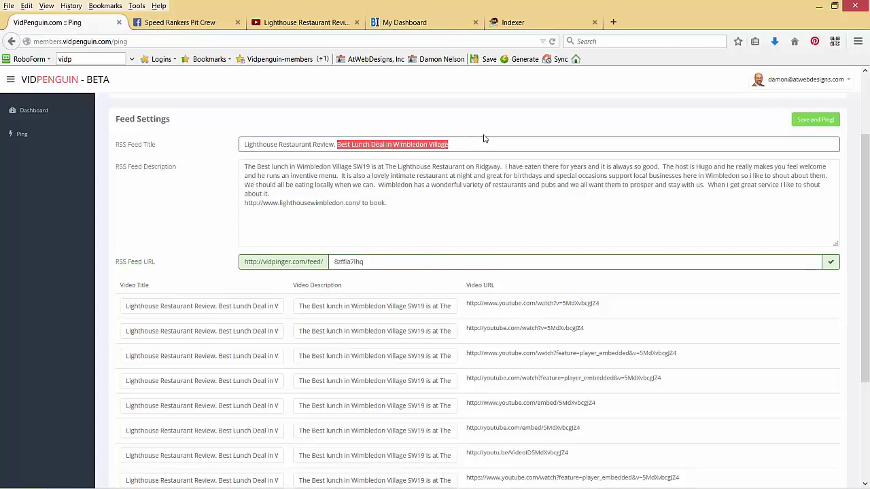
{"action": "key", "text": "BackSpace"}
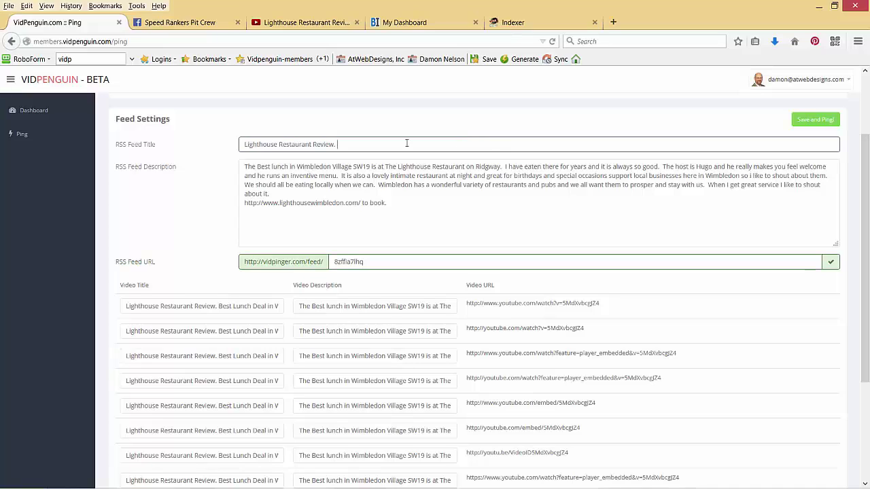
{"action": "left_click_drag", "start_coordinate": [344, 144], "coordinate": [239, 145]}
Replace the second video's title with 'Lighthouse Restaurant Review.'.
{"action": "left_click", "coordinate": [253, 332]}
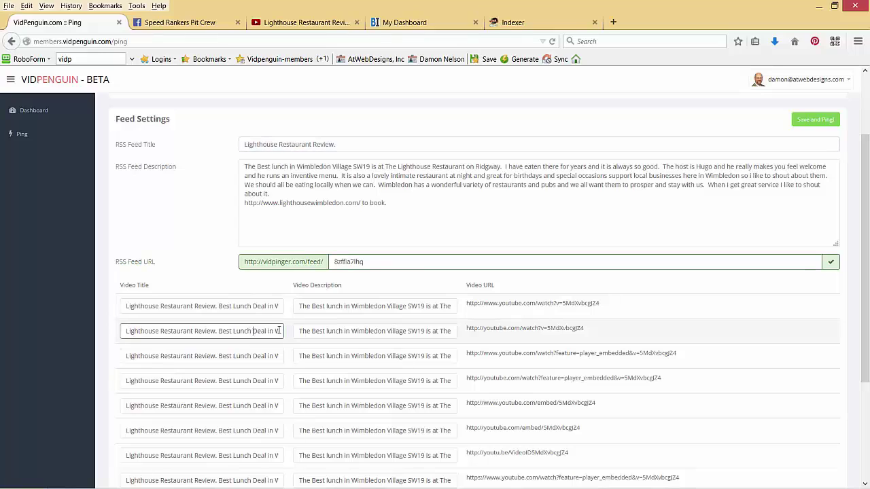
{"action": "key", "text": "ctrl+a"}
{"action": "key", "text": "ctrl+v"}
{"action": "scroll", "coordinate": [266, 414], "scroll_direction": "down", "scroll_amount": 3}
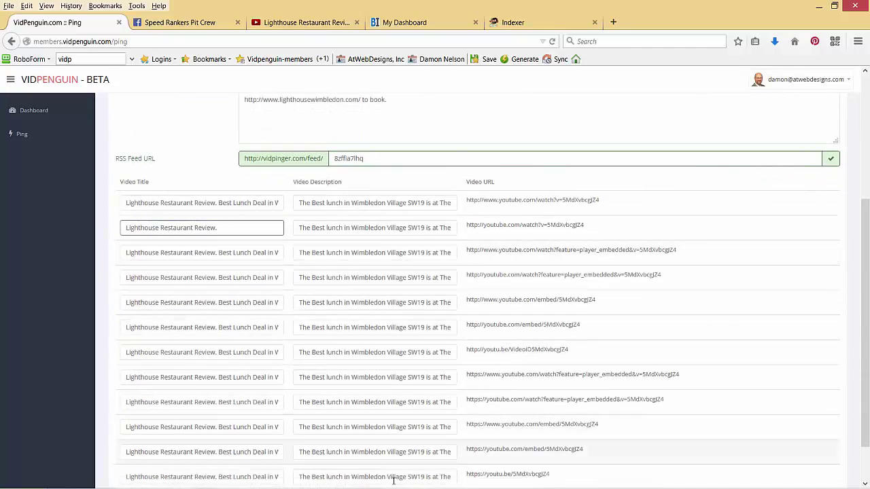
{"action": "scroll", "coordinate": [249, 314], "scroll_direction": "down", "scroll_amount": 2}
{"action": "scroll", "coordinate": [214, 333], "scroll_direction": "up", "scroll_amount": 3}
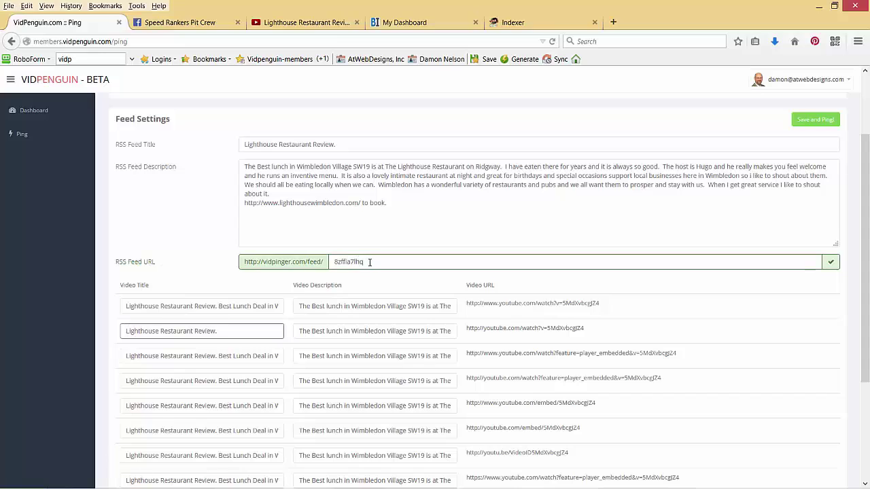
Set the RSS Feed URL slug to LighthouseRestaurantReview, then save and ping the feed.
{"action": "left_click_drag", "start_coordinate": [370, 262], "coordinate": [333, 262]}
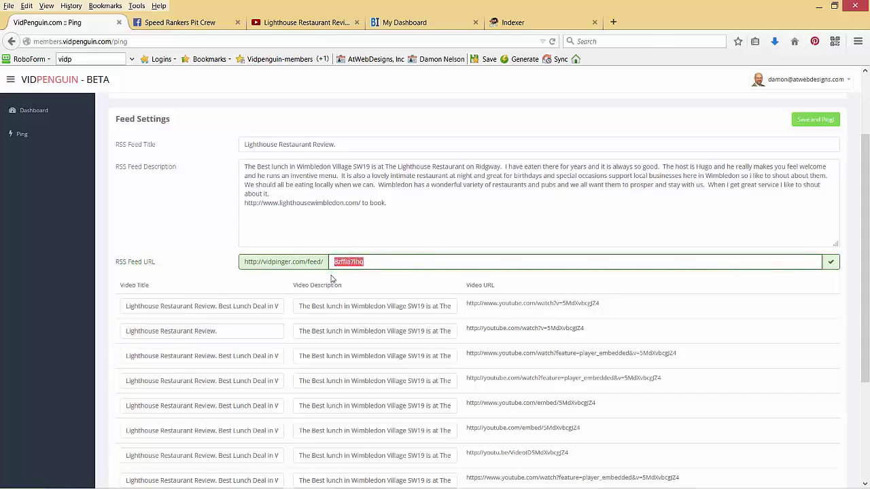
{"action": "key", "text": "ctrl+v"}
{"action": "left_click_drag", "start_coordinate": [432, 262], "coordinate": [419, 262]}
{"action": "key", "text": "BackSpace"}
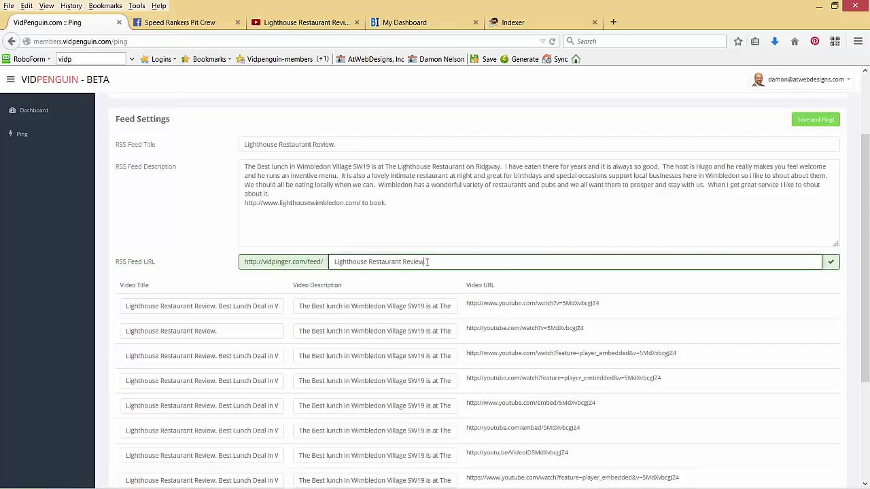
{"action": "key", "text": "ctrl+Left"}
{"action": "key", "text": "ctrl+Left"}
{"action": "key", "text": "BackSpace"}
{"action": "key", "text": "BackSpace"}
{"action": "left_click", "coordinate": [814, 124]}
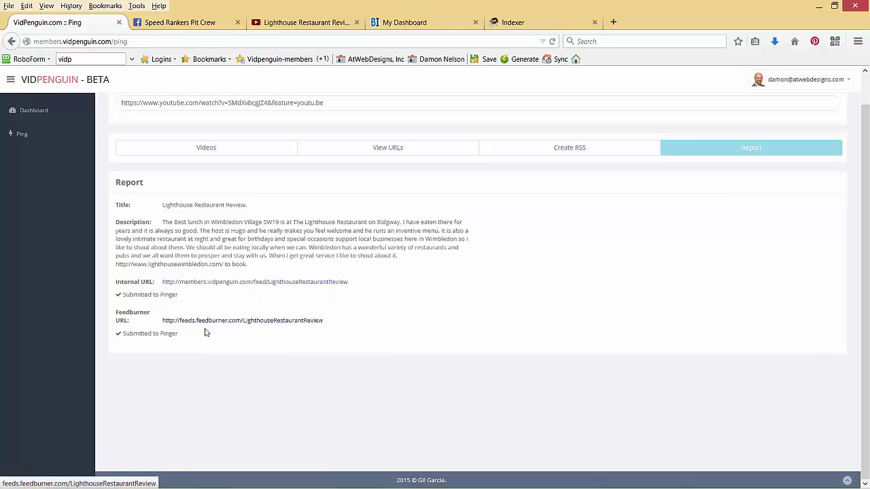
Copy the internal feed URL members.vidpenguin.com/feed/LighthouseRestaurantReview from the report.
{"action": "left_click_drag", "start_coordinate": [349, 284], "coordinate": [161, 290]}
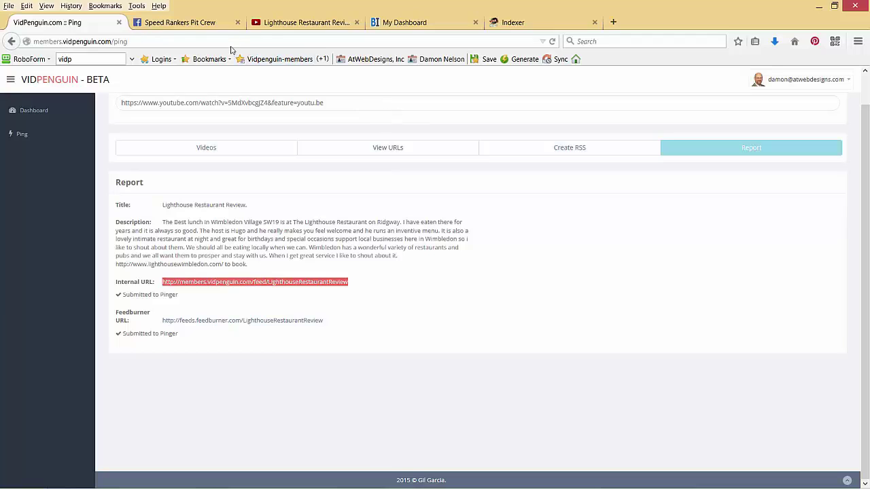
Add the internal feed URL on a new line in both the Backlinks Indexer and Crazy Indexer lists.
{"action": "left_click", "coordinate": [390, 24]}
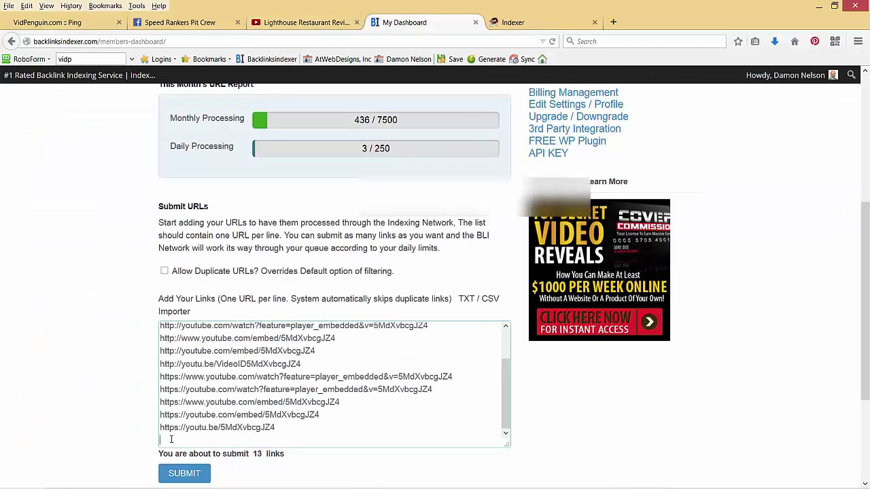
{"action": "key", "text": "ctrl+v"}
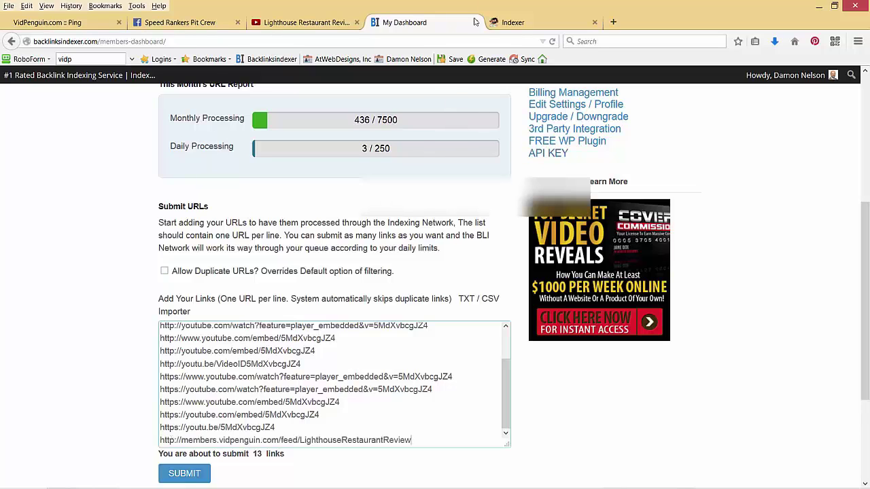
{"action": "left_click", "coordinate": [522, 24]}
{"action": "key", "text": "ctrl+v"}
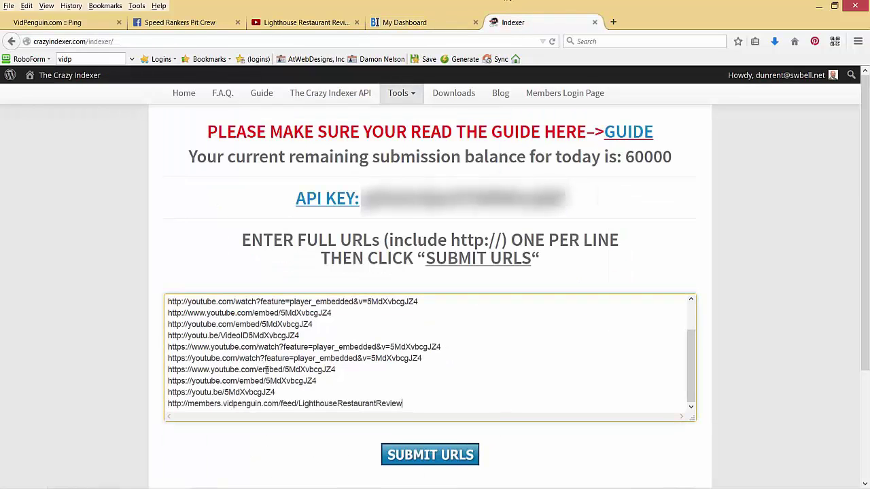
{"action": "key", "text": "Return"}
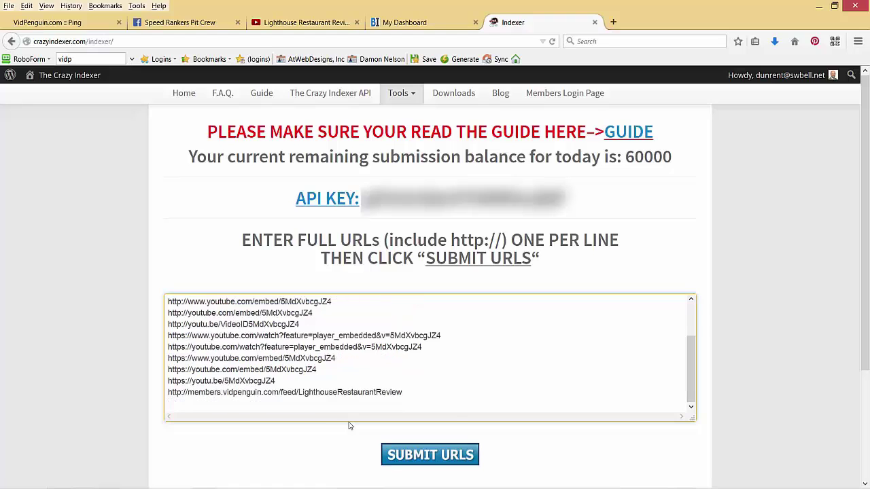
{"action": "left_click", "coordinate": [405, 23]}
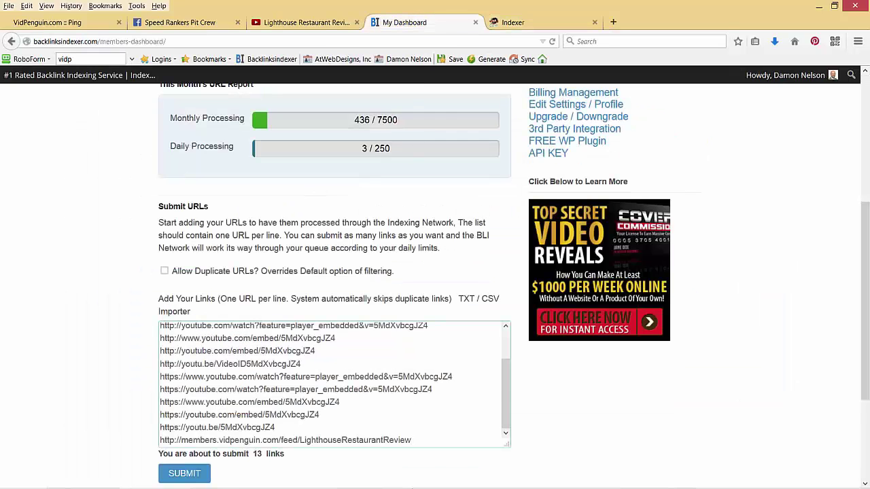
{"action": "key", "text": "Return"}
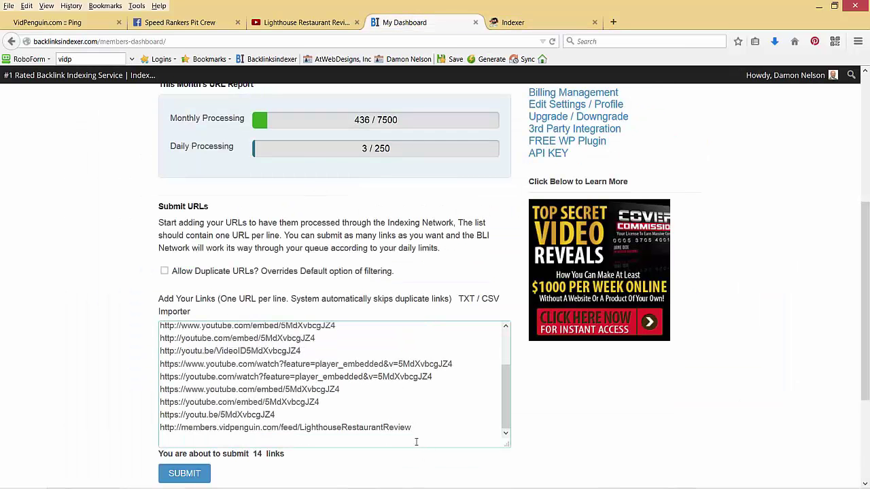
Copy the Feedburner feed URL from the report and add it to both indexer lists.
{"action": "left_click", "coordinate": [100, 24]}
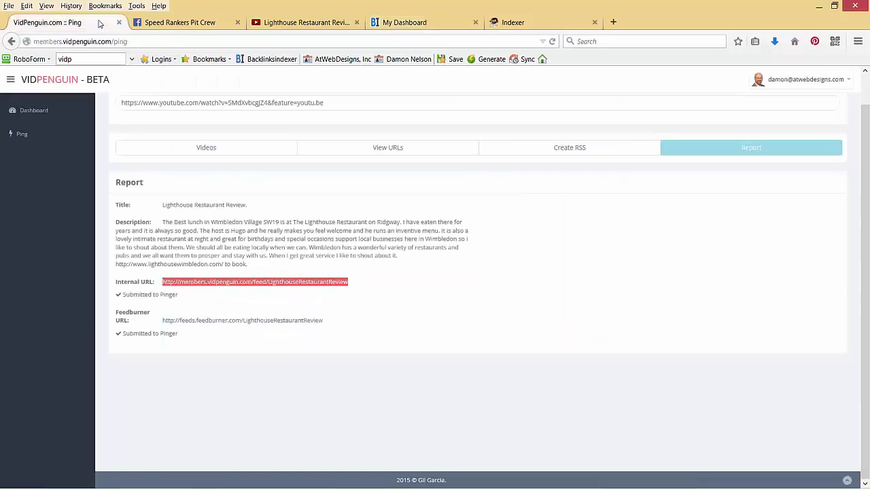
{"action": "left_click_drag", "start_coordinate": [325, 322], "coordinate": [165, 324]}
{"action": "key", "text": "ctrl+c"}
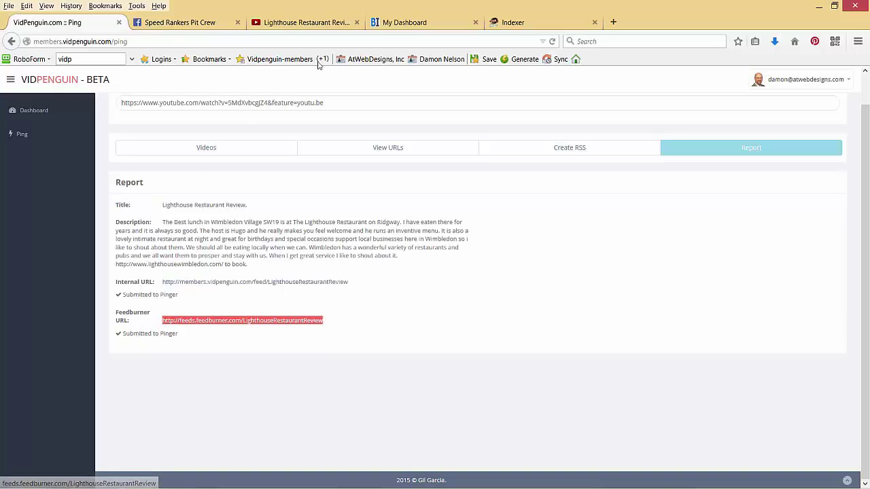
{"action": "left_click", "coordinate": [404, 25]}
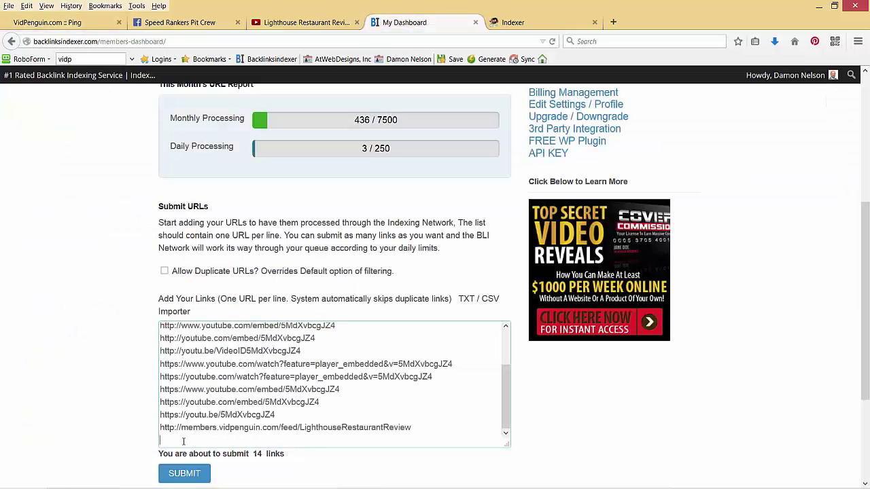
{"action": "key", "text": "ctrl+v"}
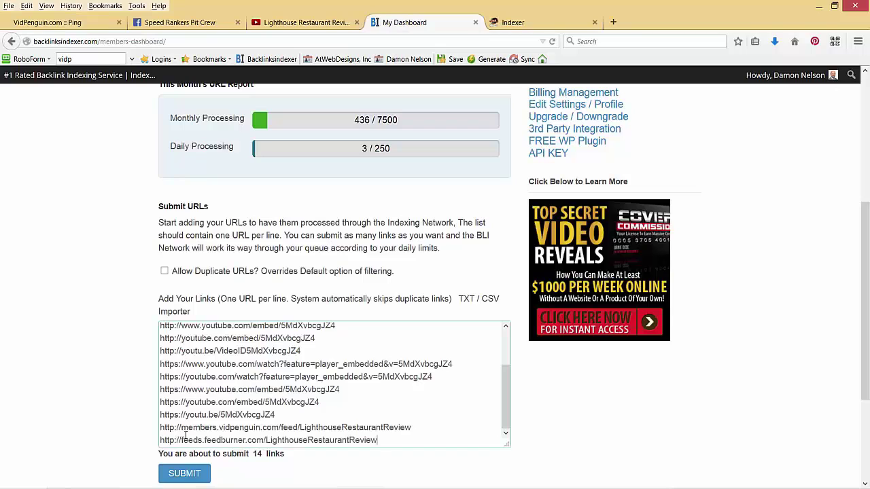
{"action": "left_click", "coordinate": [513, 23]}
{"action": "key", "text": "ctrl+v"}
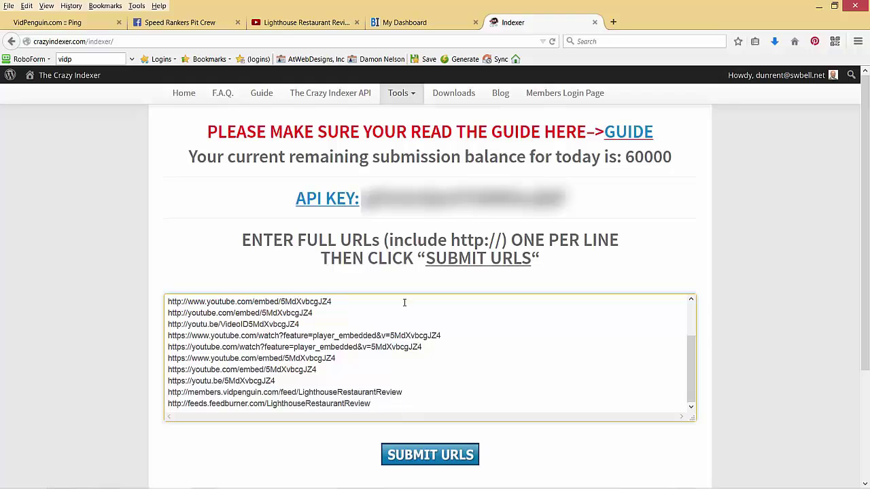
Submit the URL lists on Crazy Indexer and Backlinks Indexer, then return to the VidPenguin report.
{"action": "left_click", "coordinate": [428, 462]}
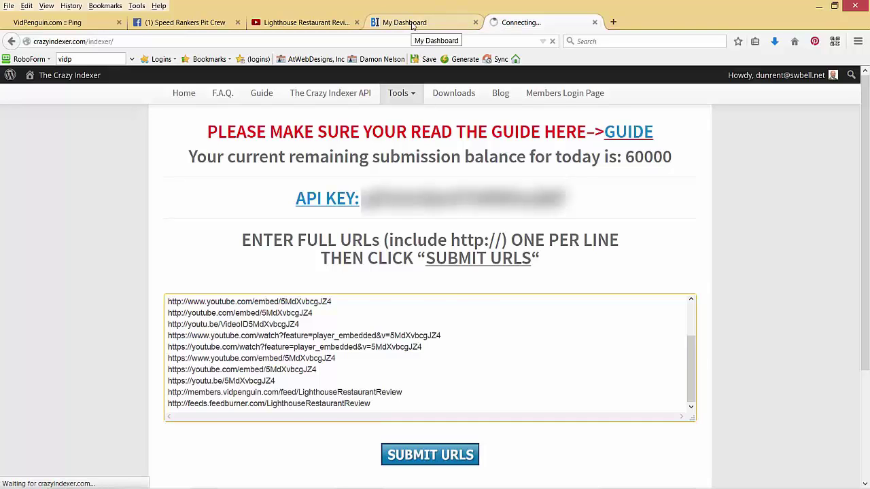
{"action": "left_click", "coordinate": [411, 22]}
{"action": "left_click", "coordinate": [184, 474]}
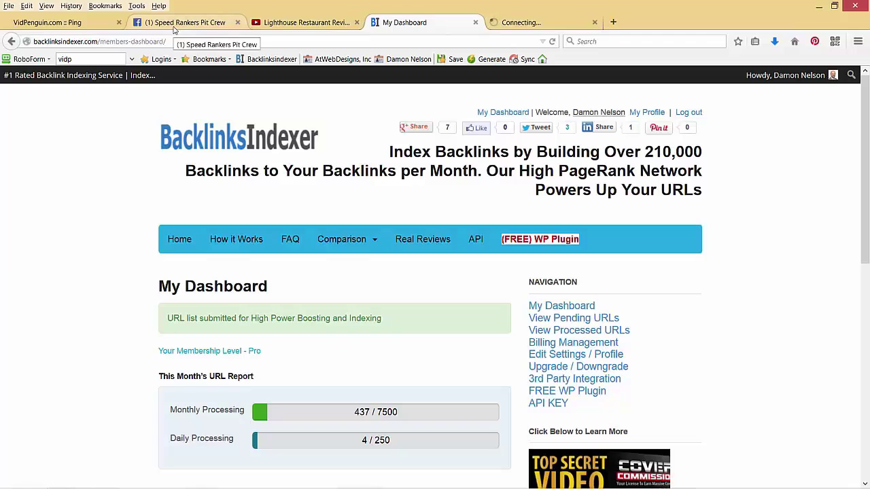
{"action": "left_click", "coordinate": [84, 25]}
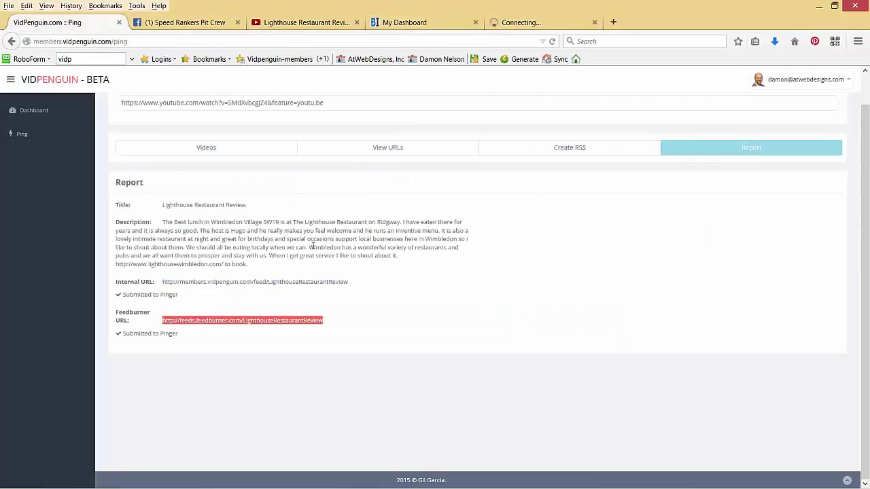
{"action": "scroll", "coordinate": [407, 272], "scroll_direction": "up", "scroll_amount": 1}
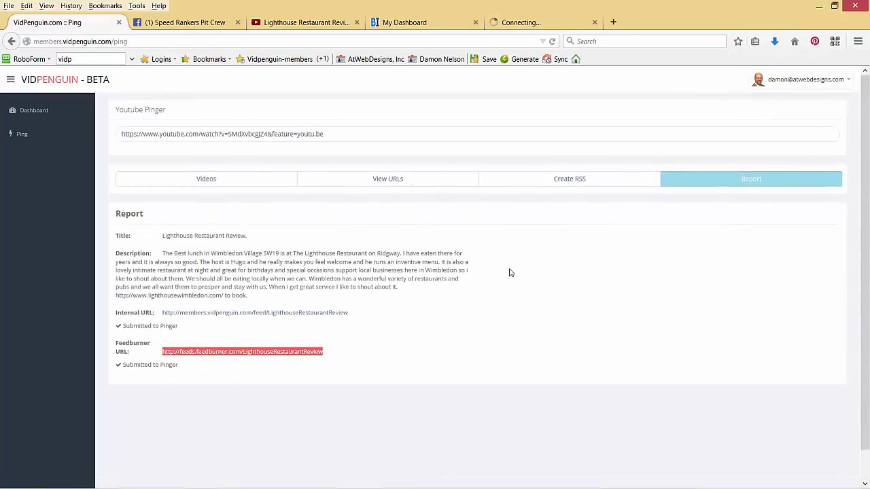
{"action": "left_click", "coordinate": [45, 114]}
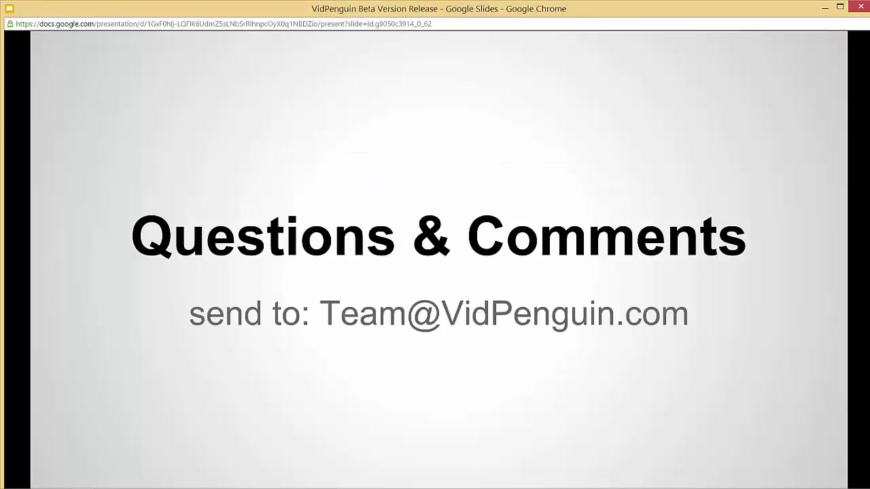